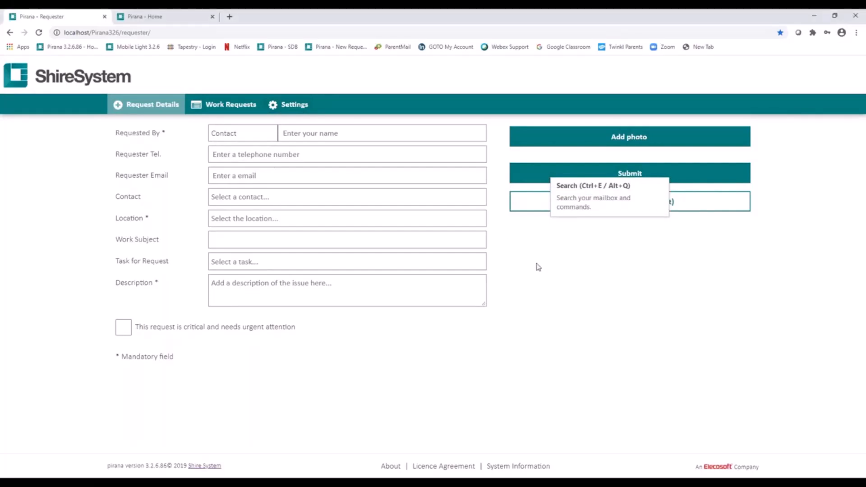
- Set the request's Requested By field to the first listed contact, keeping Contact as the requester type
{"action": "left_click", "coordinate": [311, 133]}
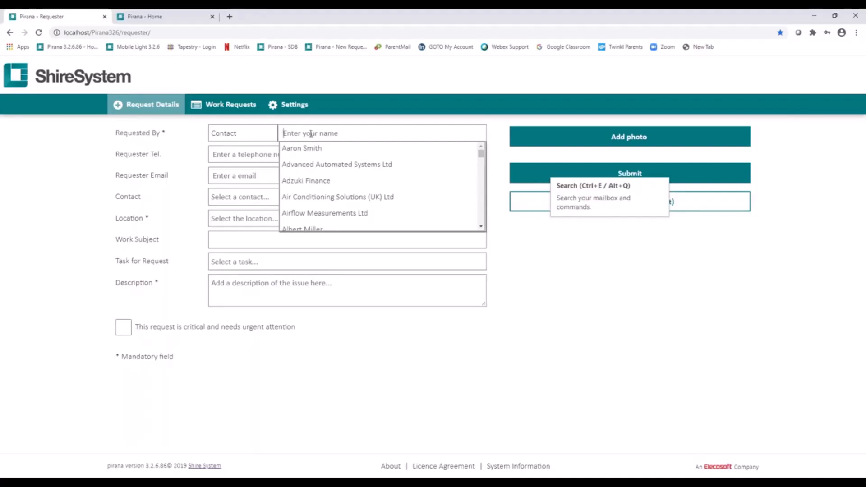
{"action": "left_click", "coordinate": [307, 152]}
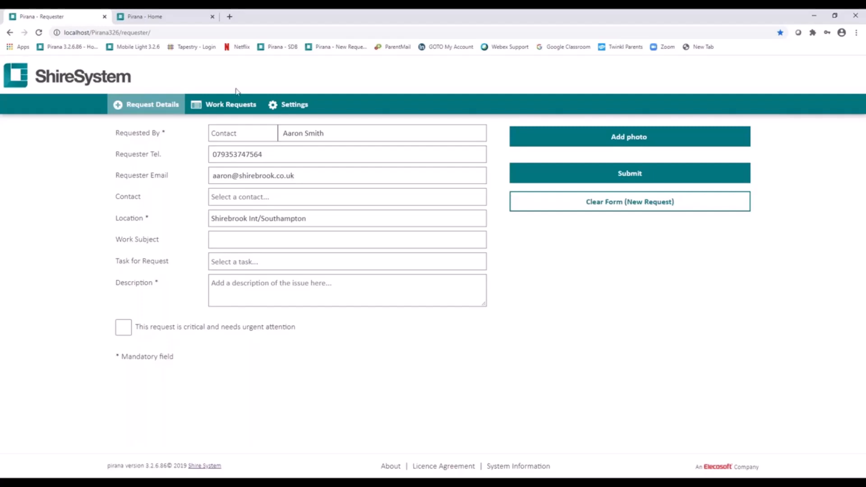
{"action": "left_click", "coordinate": [263, 136]}
{"action": "left_click", "coordinate": [248, 153]}
- Enter "Toilet Blocked" as the description of the work request
{"action": "left_click", "coordinate": [151, 261]}
{"action": "left_click", "coordinate": [246, 282]}
{"action": "type", "text": "Toilet Blocked"}
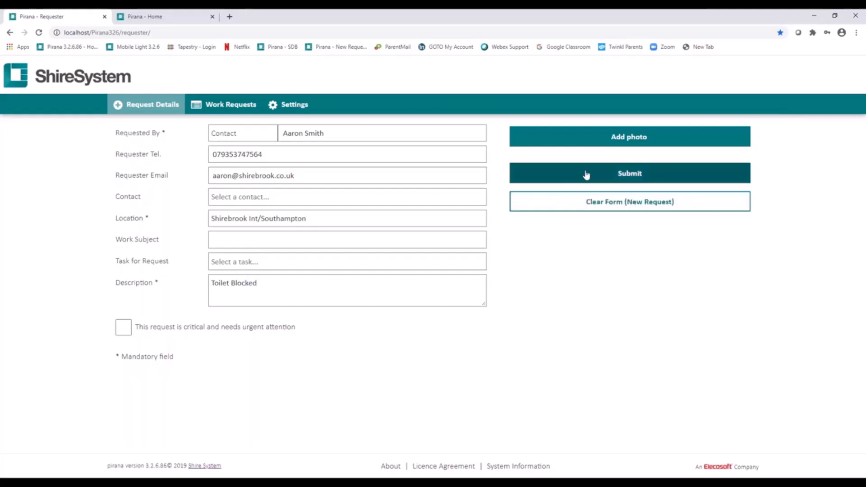
- Attach the cloggedToi picture from the Pictures folder to the work request
{"action": "left_click", "coordinate": [613, 149]}
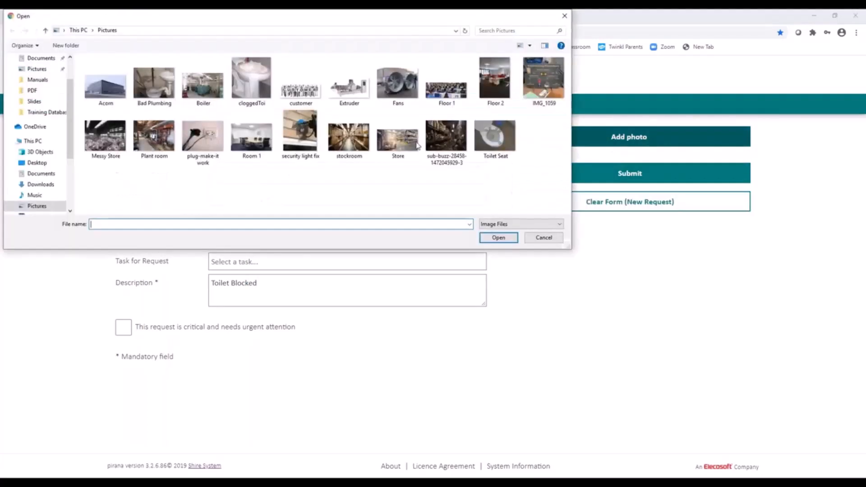
{"action": "left_click", "coordinate": [262, 82]}
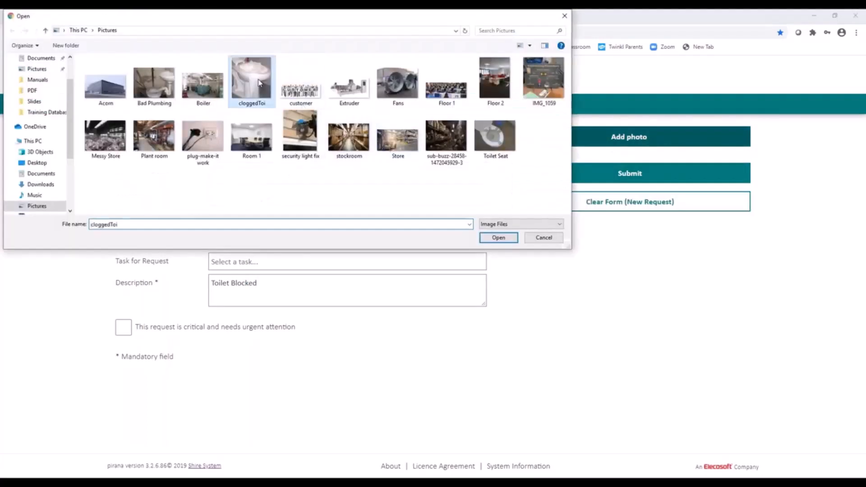
{"action": "left_click", "coordinate": [500, 239]}
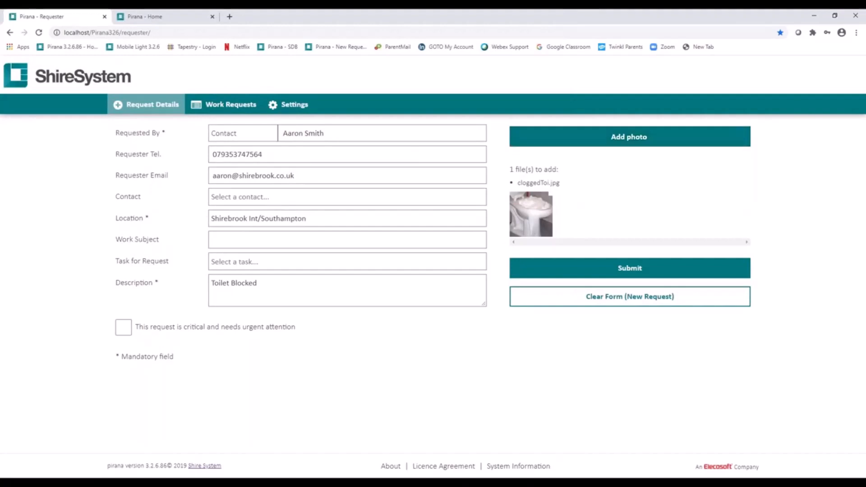
- Mark the work request as critical and needing urgent attention, submit it, and dismiss the confirmation
{"action": "left_click", "coordinate": [126, 335]}
{"action": "left_click", "coordinate": [300, 246]}
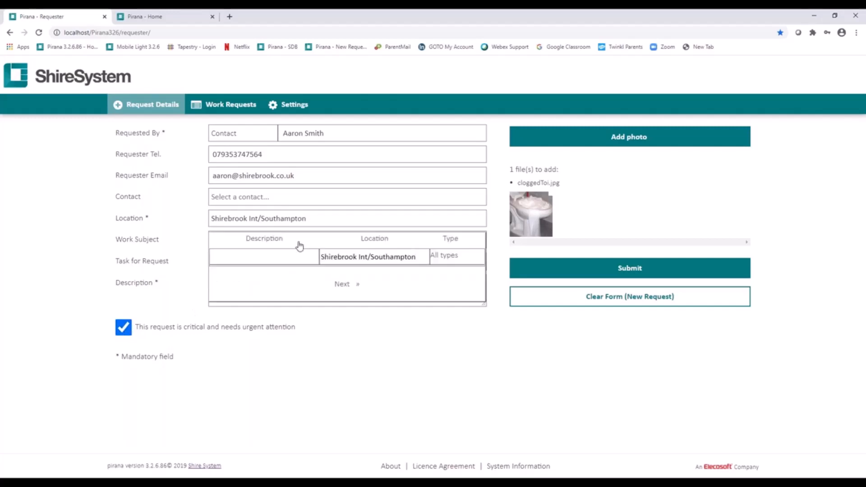
{"action": "left_click", "coordinate": [309, 219]}
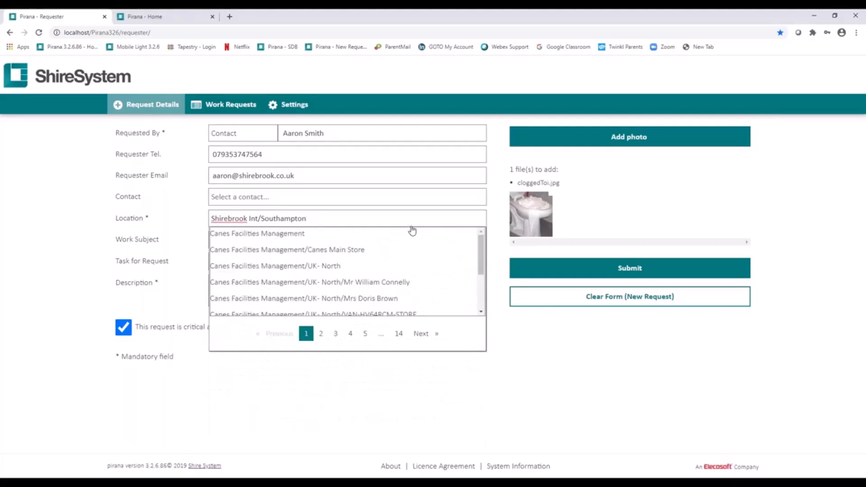
{"action": "left_click", "coordinate": [622, 270]}
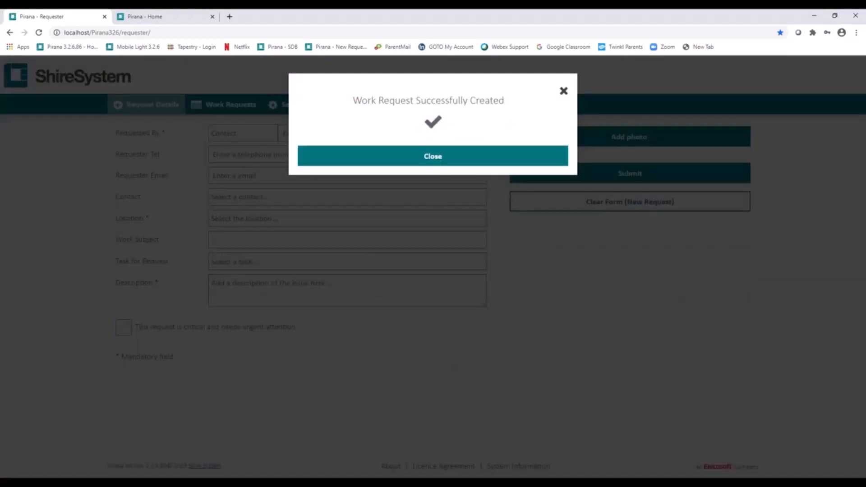
{"action": "left_click", "coordinate": [435, 157]}
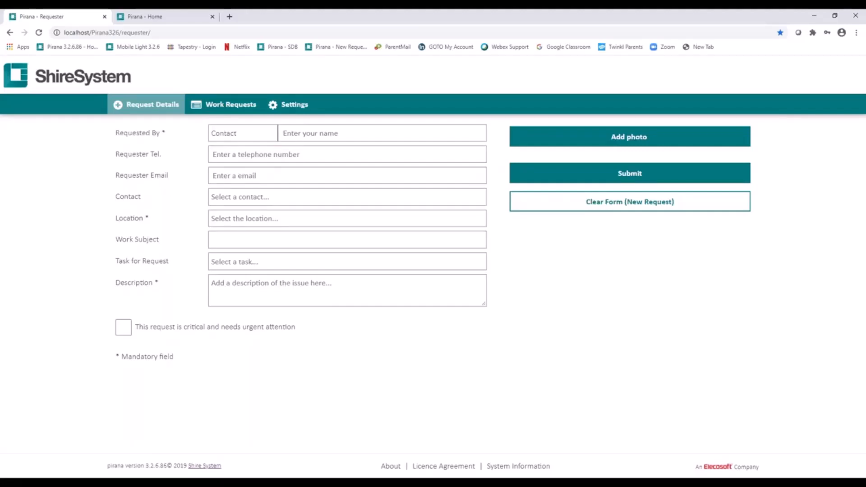
- Open the new Toilet Blocked request from the work requests list and view the outstanding requests for its work subject
{"action": "left_click", "coordinate": [218, 108]}
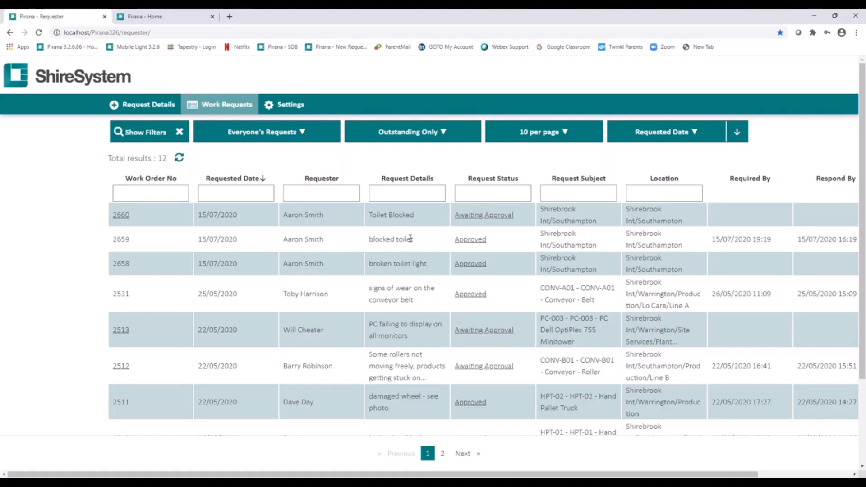
{"action": "left_click", "coordinate": [121, 215]}
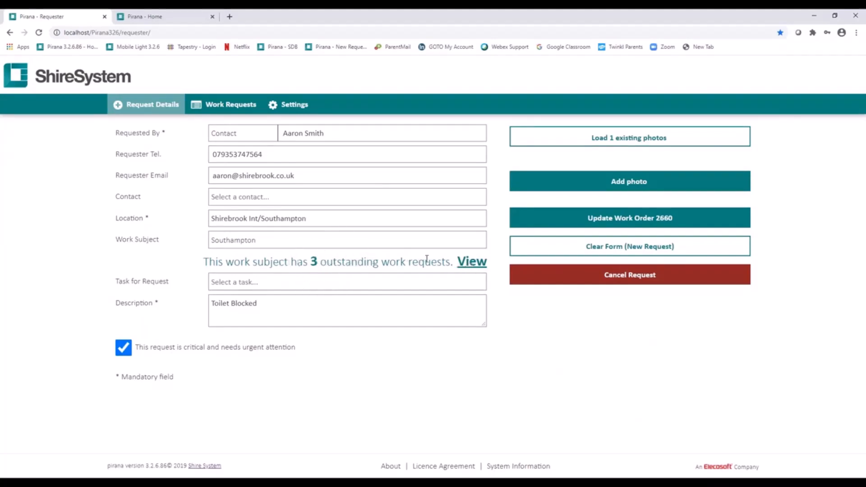
{"action": "left_click", "coordinate": [471, 264]}
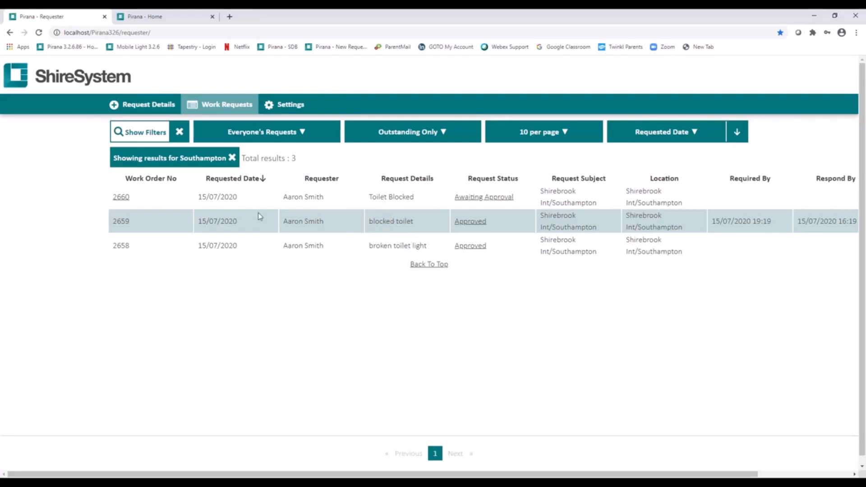
- Return to the request's details, check the requester settings, and go back to the work requests list
{"action": "left_click", "coordinate": [147, 105]}
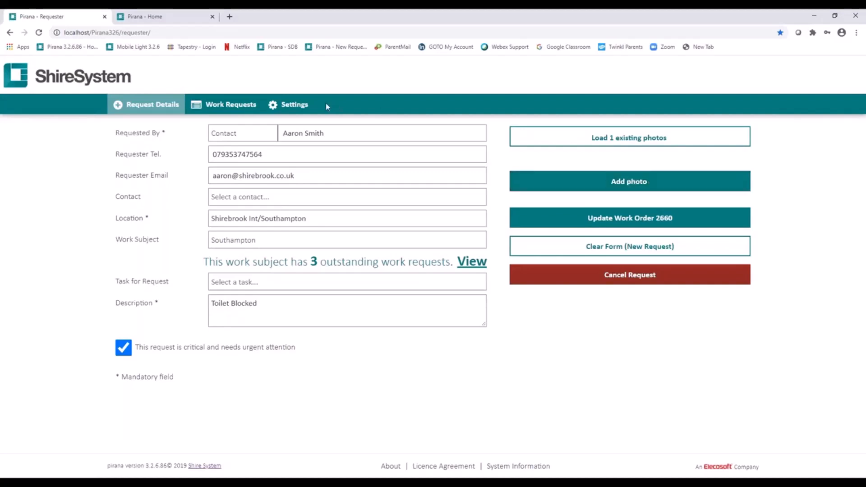
{"action": "left_click", "coordinate": [295, 105]}
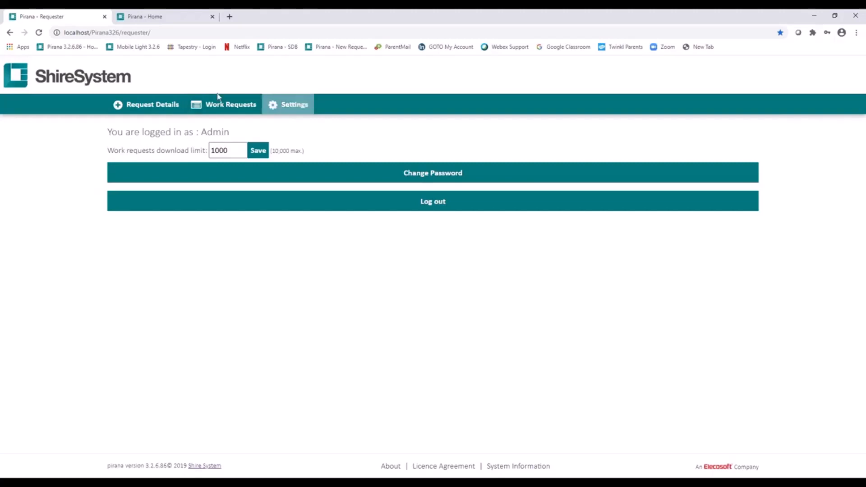
{"action": "left_click", "coordinate": [223, 108]}
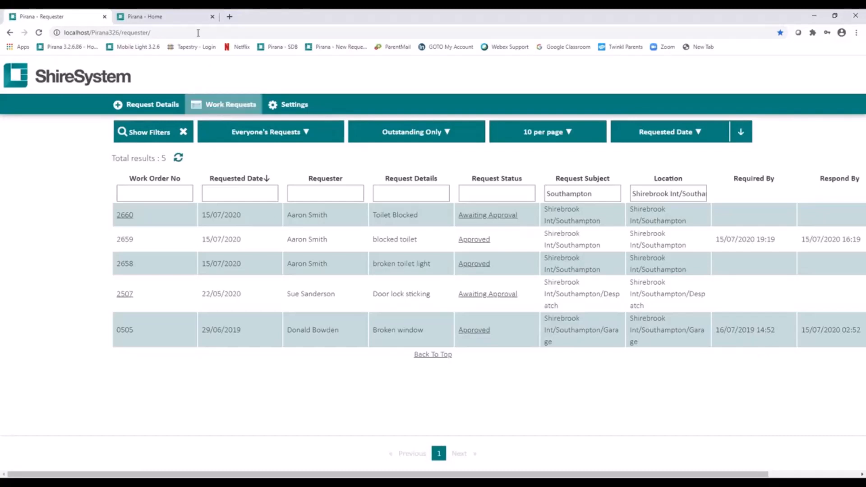
- Switch to the main Pirana site, filter the work orders to requests, and open the Toilet Blocked work order
{"action": "left_click", "coordinate": [177, 21]}
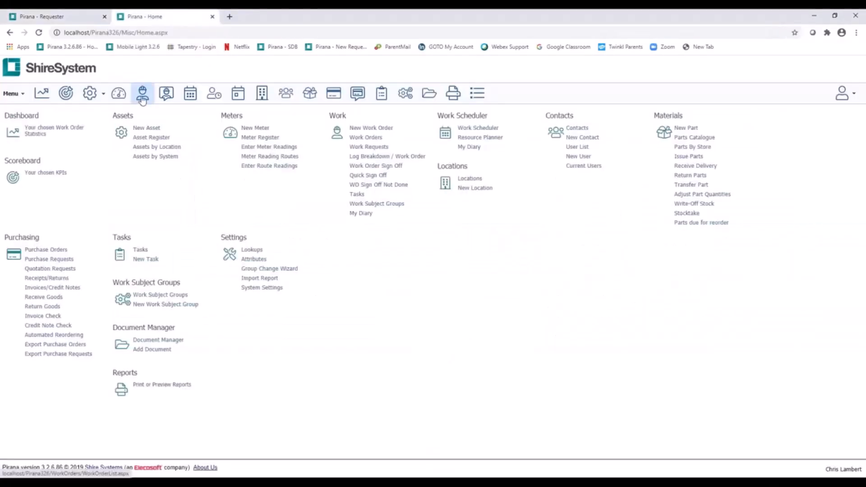
{"action": "left_click", "coordinate": [142, 97]}
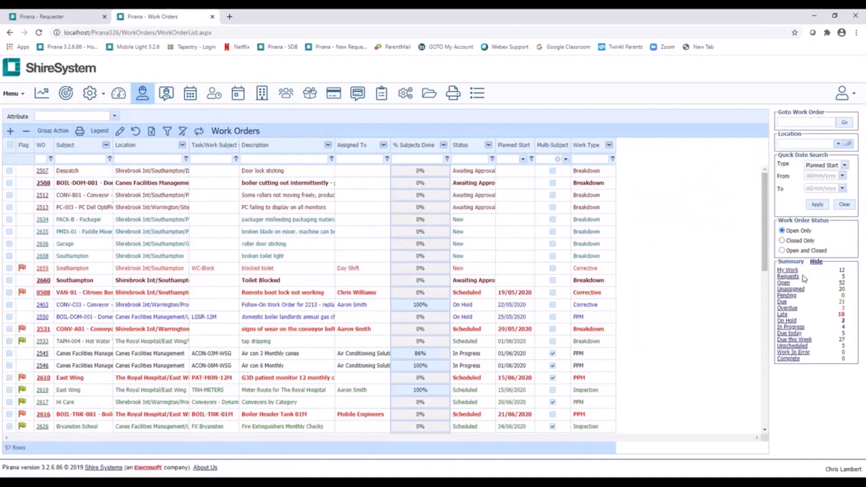
{"action": "left_click", "coordinate": [794, 277]}
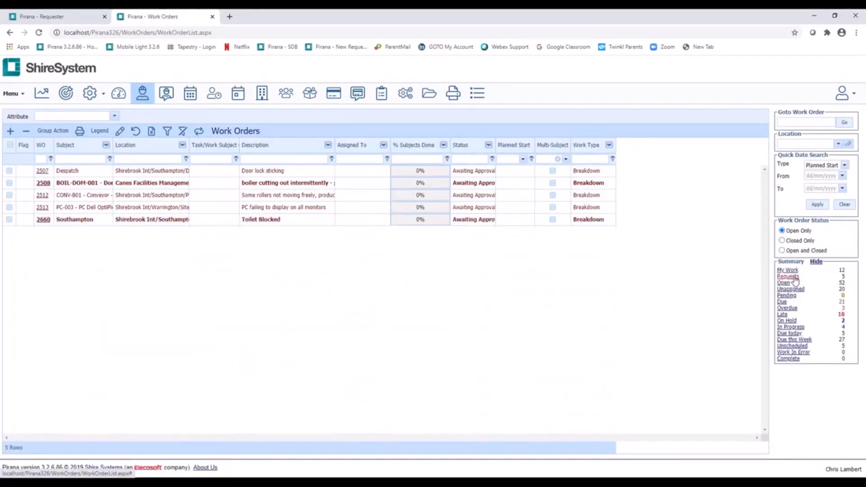
{"action": "left_click", "coordinate": [42, 221]}
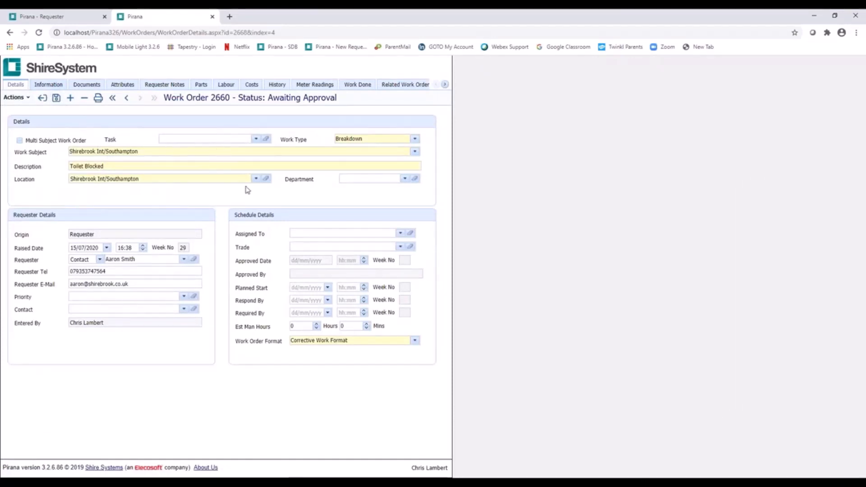
- Review the Toilet Blocked work order's information with its photo and its requester notes, ending back on the details
{"action": "left_click", "coordinate": [44, 86]}
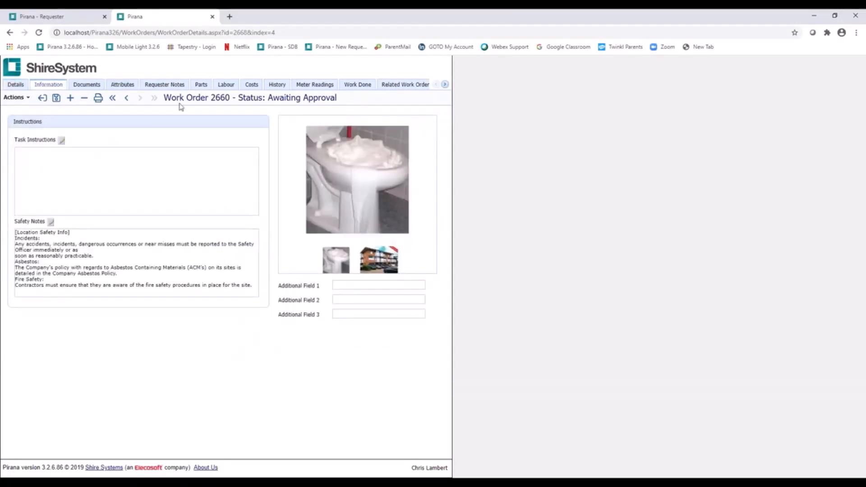
{"action": "left_click", "coordinate": [160, 90]}
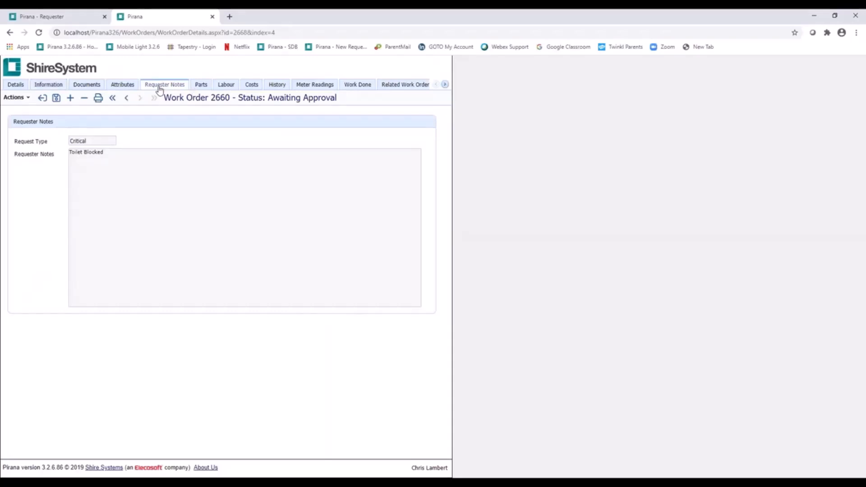
{"action": "left_click", "coordinate": [17, 85]}
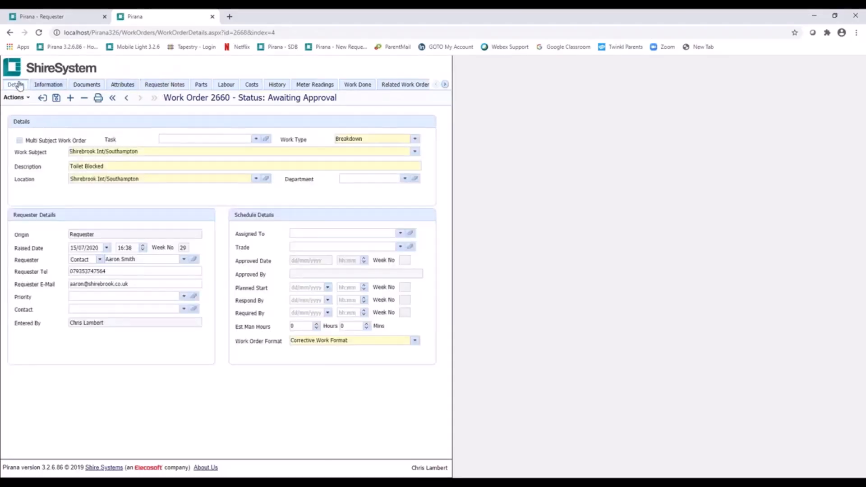
- Reject the Toilet Blocked request with the reason Duplicate Work Order
{"action": "left_click", "coordinate": [18, 97]}
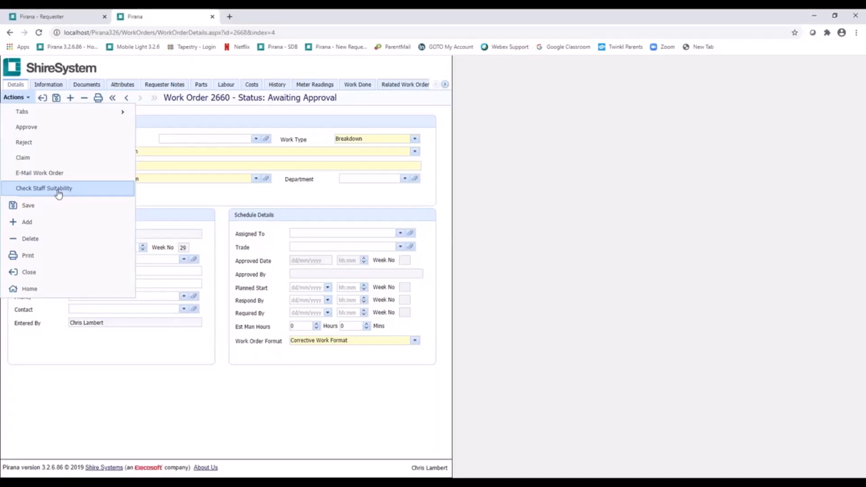
{"action": "left_click", "coordinate": [53, 148]}
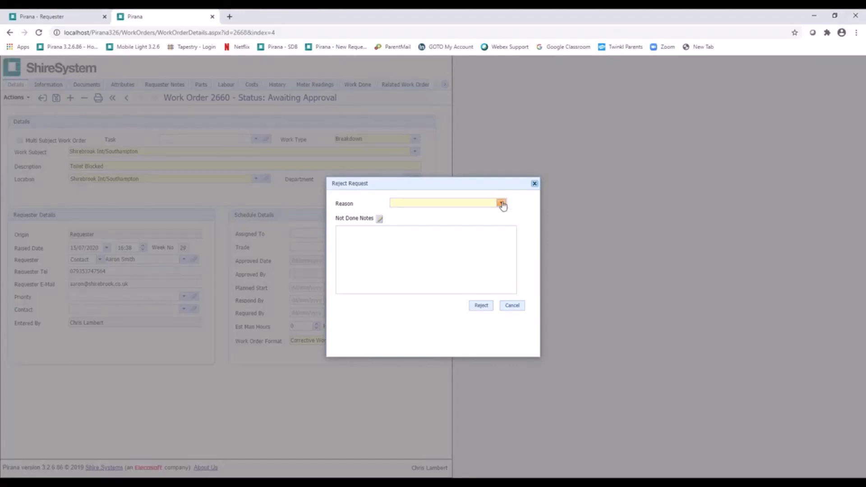
{"action": "left_click", "coordinate": [501, 204]}
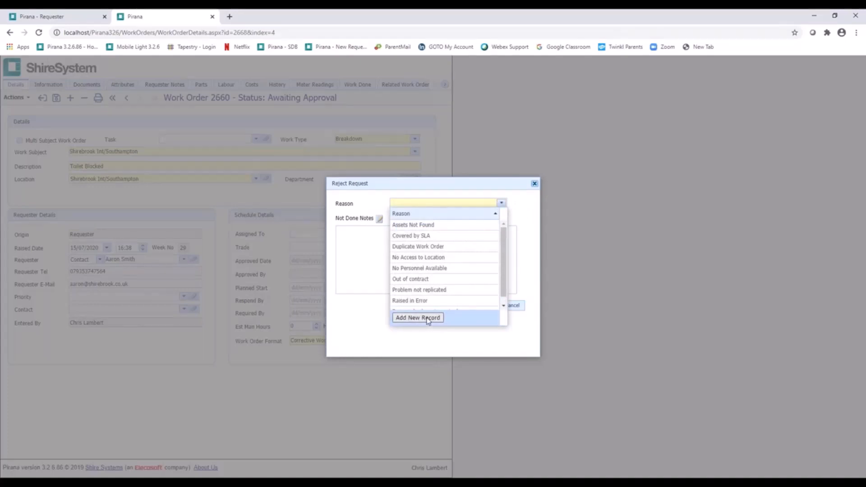
{"action": "left_click", "coordinate": [426, 247]}
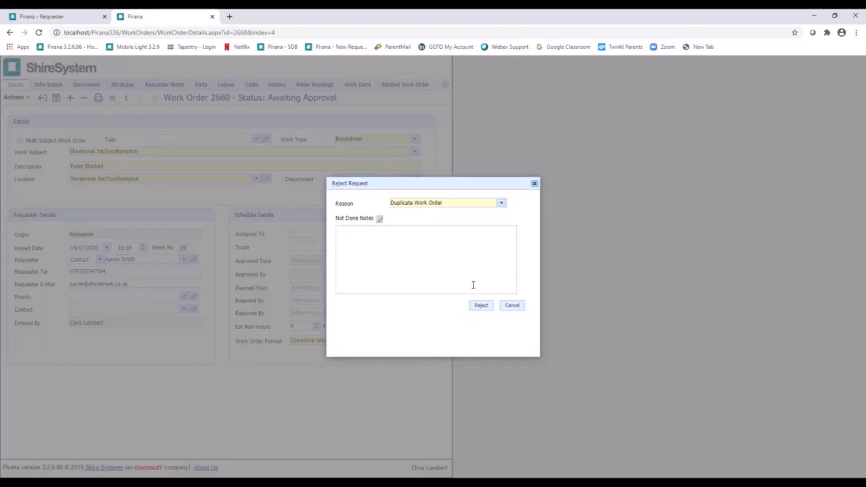
{"action": "left_click", "coordinate": [482, 307]}
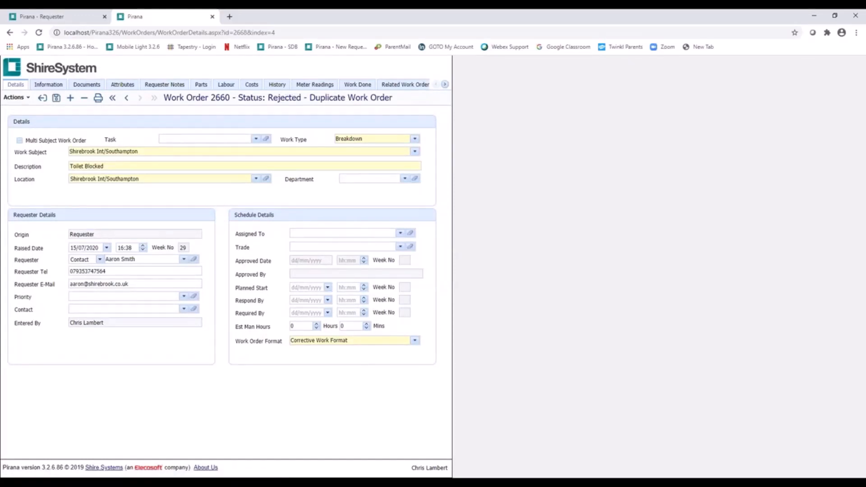
- Approve the rejected Toilet Blocked work order and close it to return to the work orders list
{"action": "left_click", "coordinate": [16, 97]}
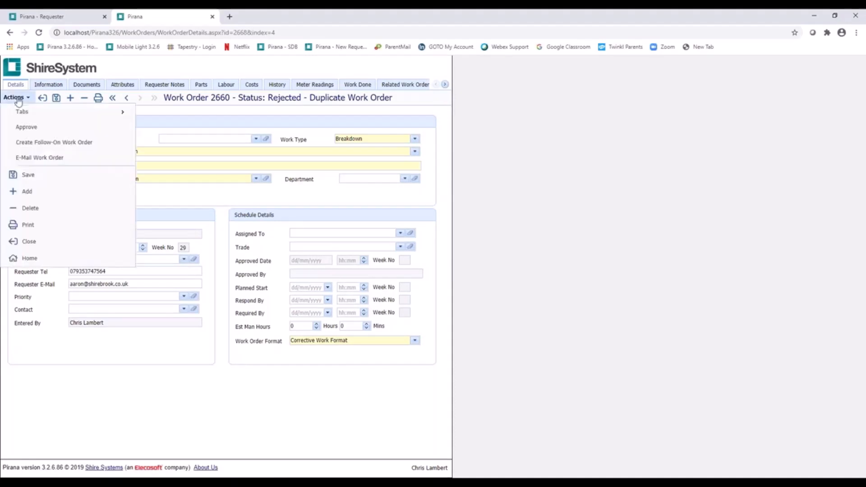
{"action": "left_click", "coordinate": [37, 128]}
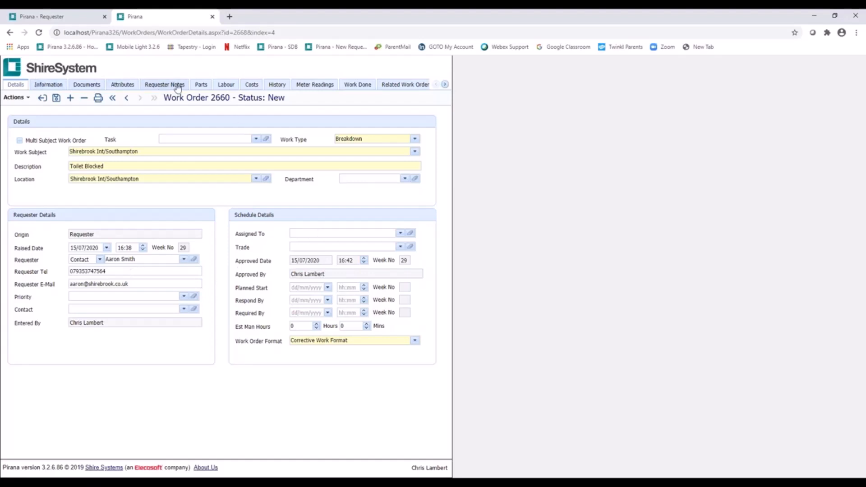
{"action": "left_click", "coordinate": [42, 98]}
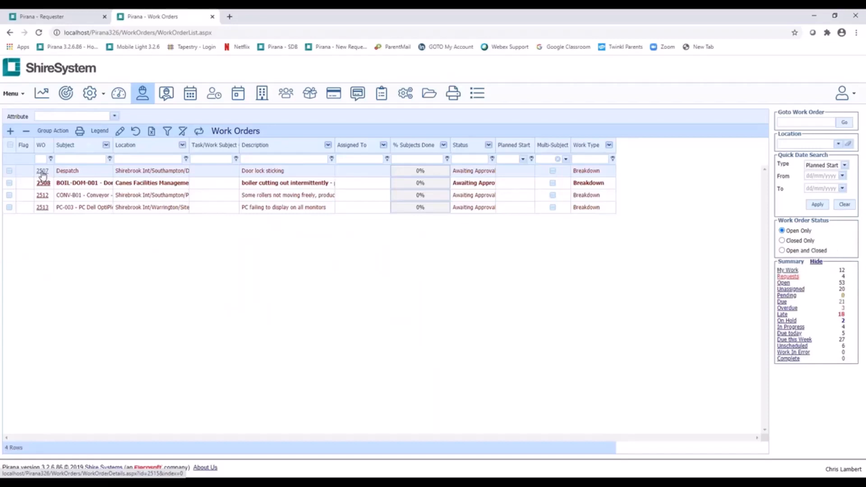
- Open the Door lock sticking work order and bring up its available actions
{"action": "left_click", "coordinate": [43, 174]}
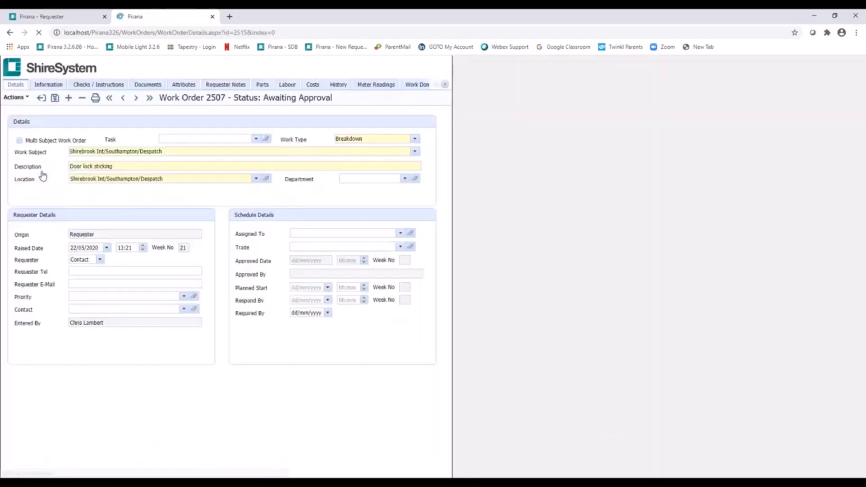
{"action": "left_click", "coordinate": [18, 98]}
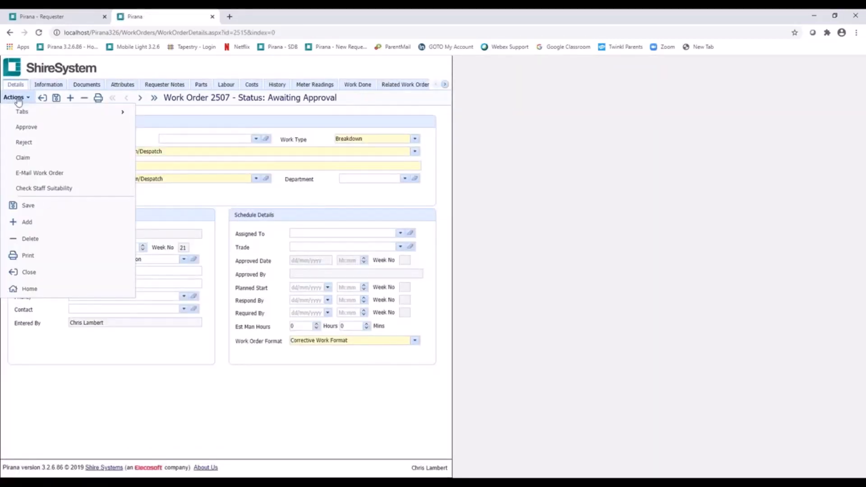